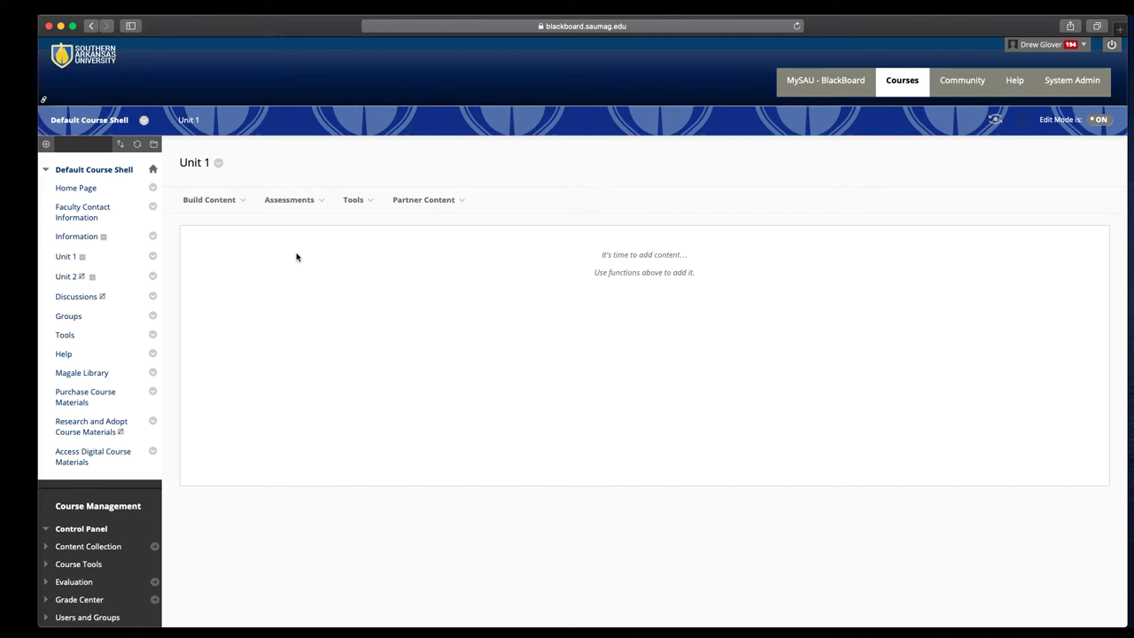
Step: Create a new assignment in Unit 1 and name it "First Project"
left_click(201, 197)
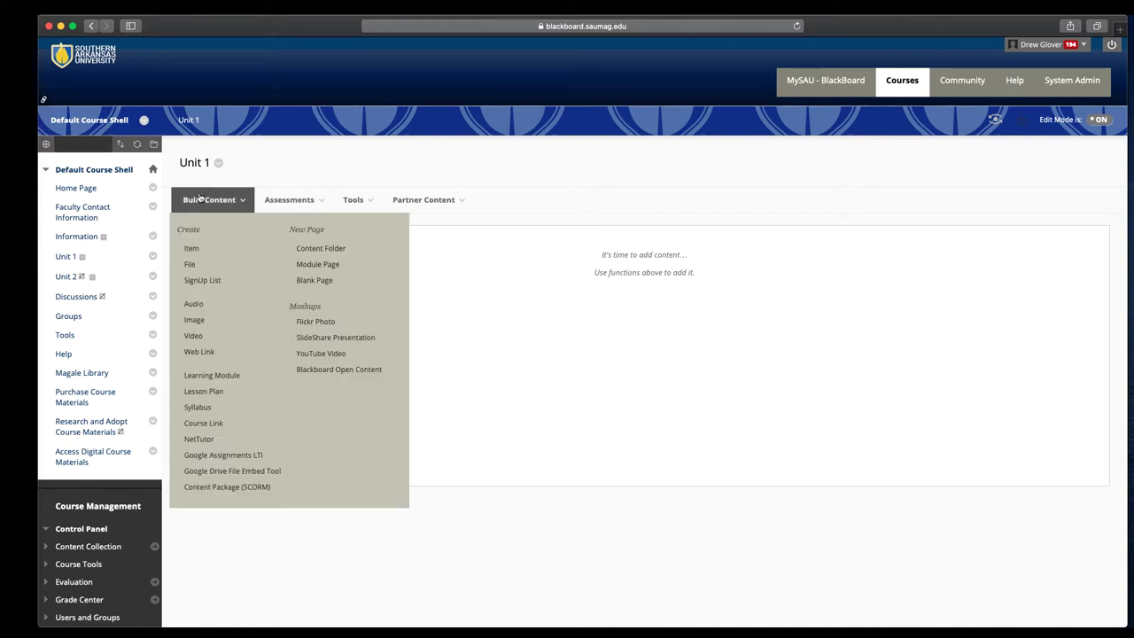
left_click(292, 199)
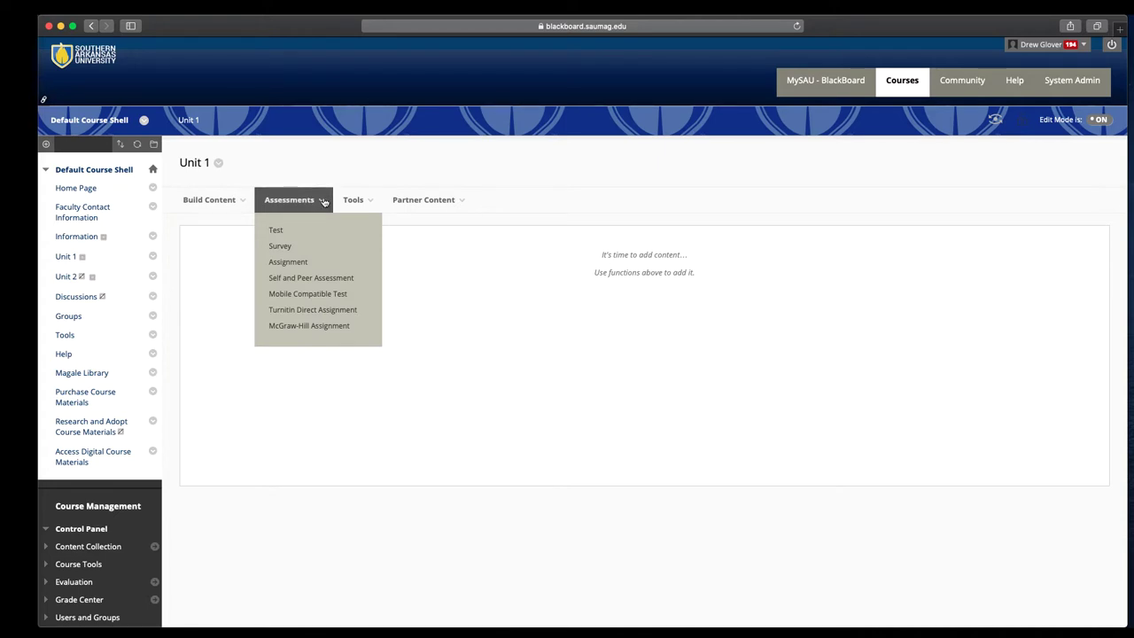
left_click(305, 263)
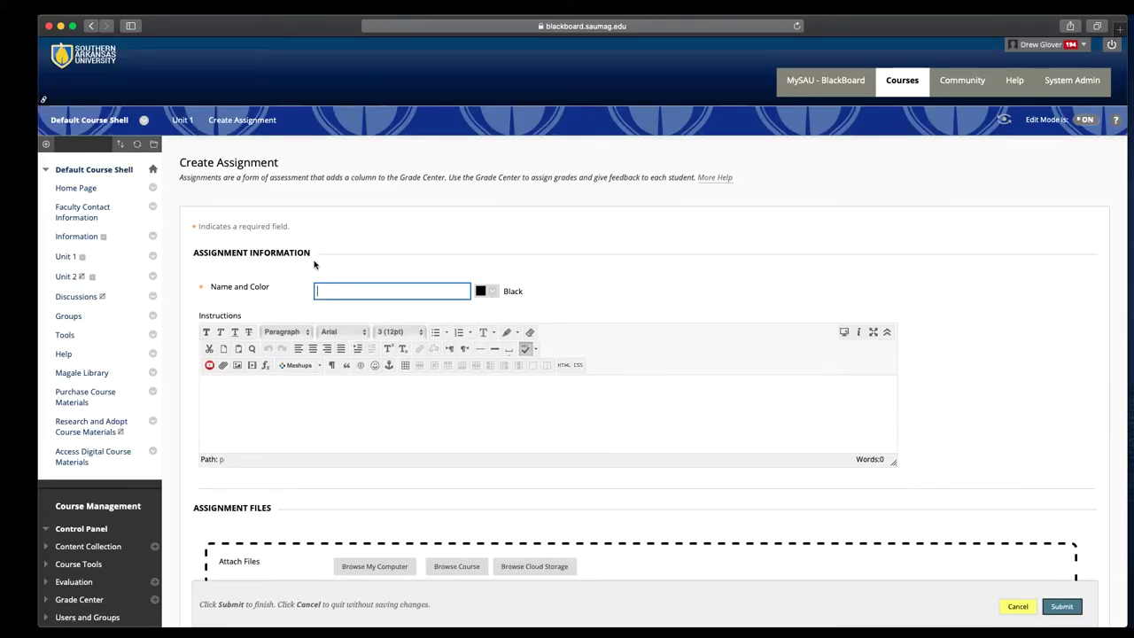
type("First Project")
left_click(341, 422)
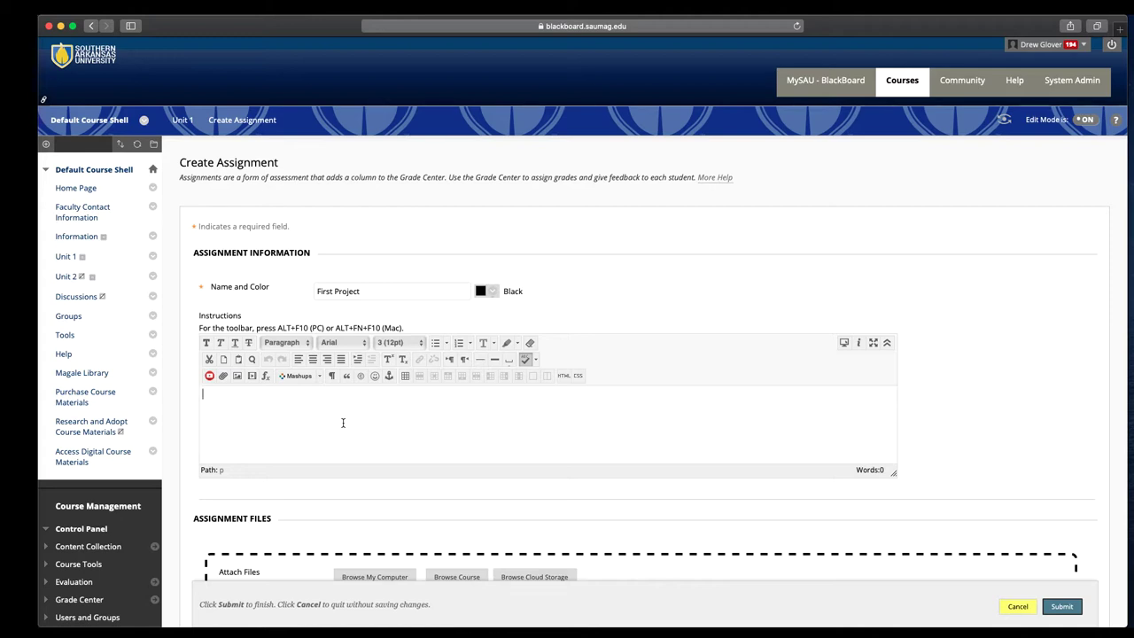
Step: Set the assignment's due date to 05/03/2020 at 11:59 PM
scroll(425, 557, "down", 2)
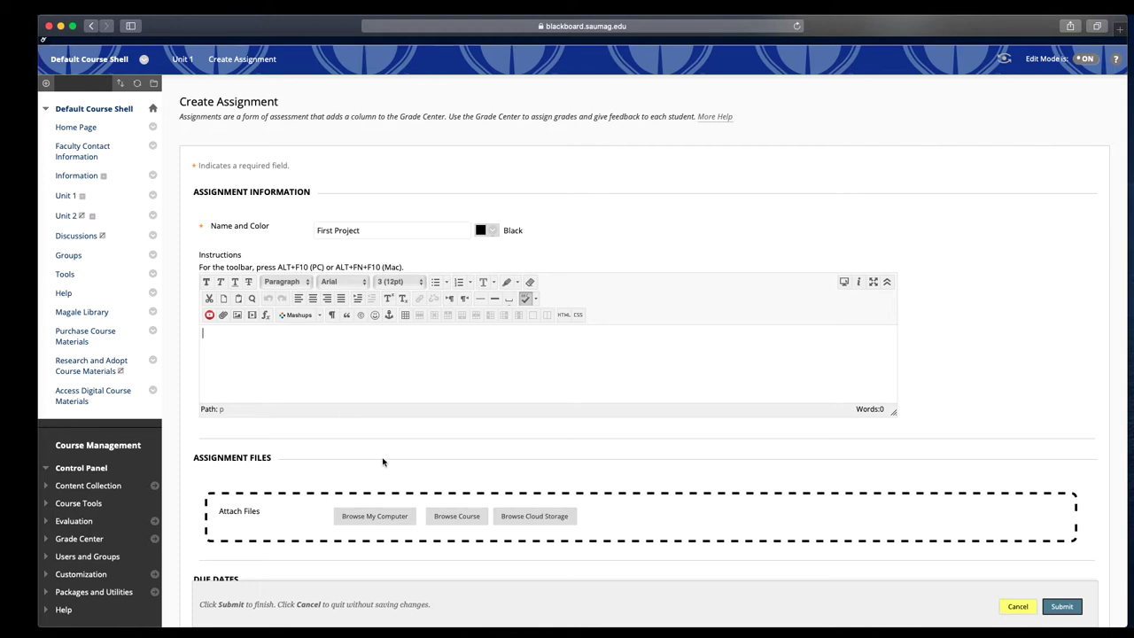
scroll(381, 461, "down", 2)
scroll(379, 463, "down", 1)
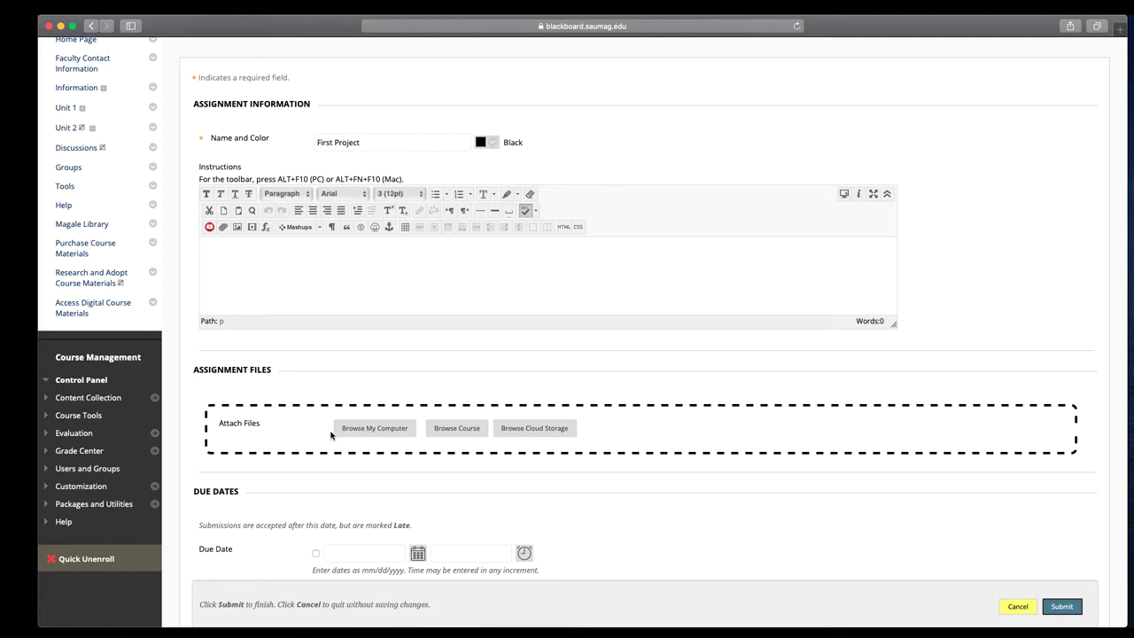
scroll(332, 435, "down", 3)
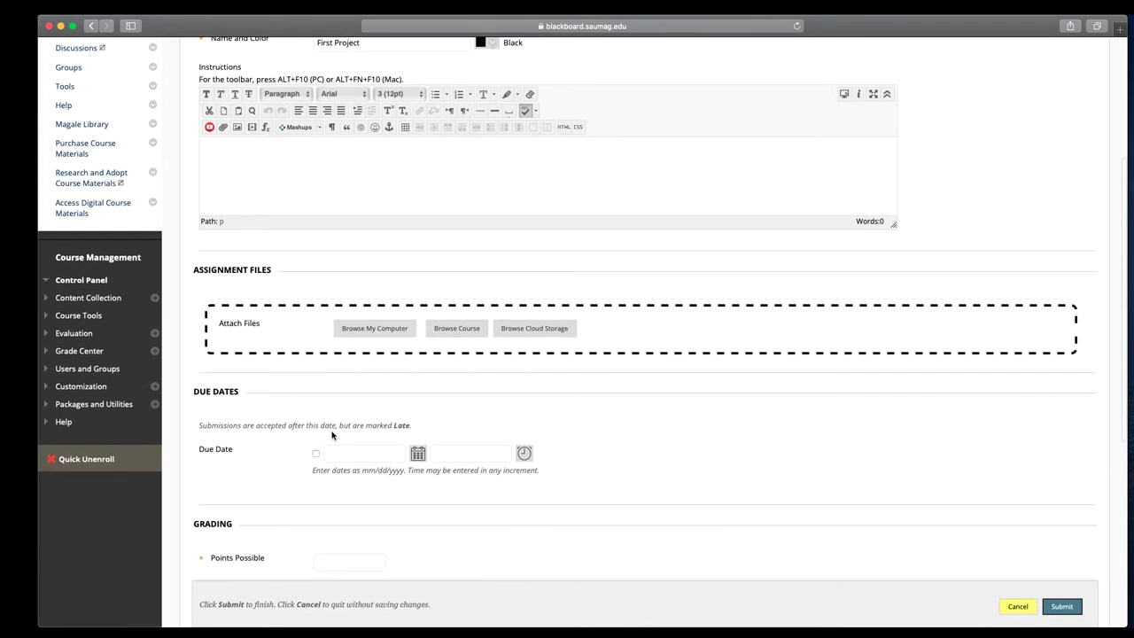
scroll(332, 434, "down", 3)
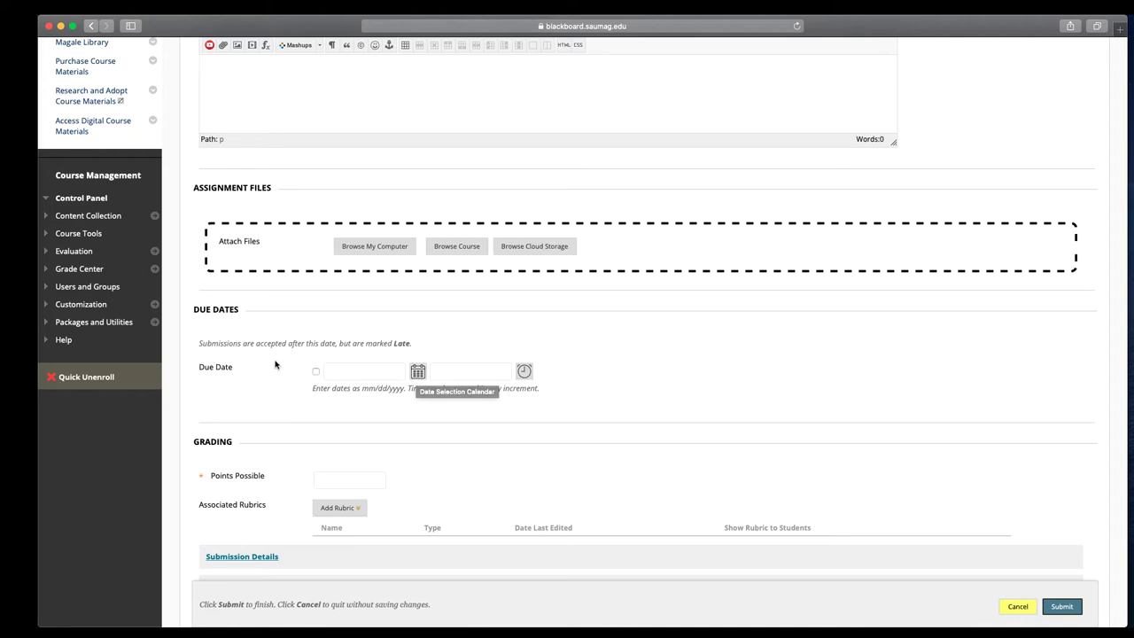
left_click(417, 372)
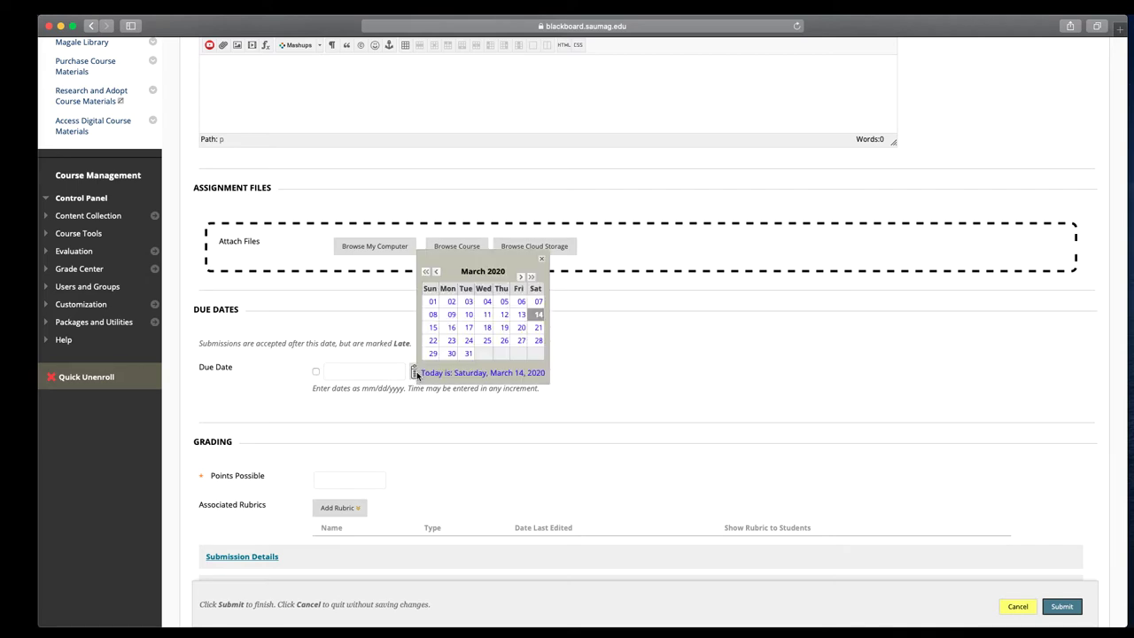
left_click(520, 277)
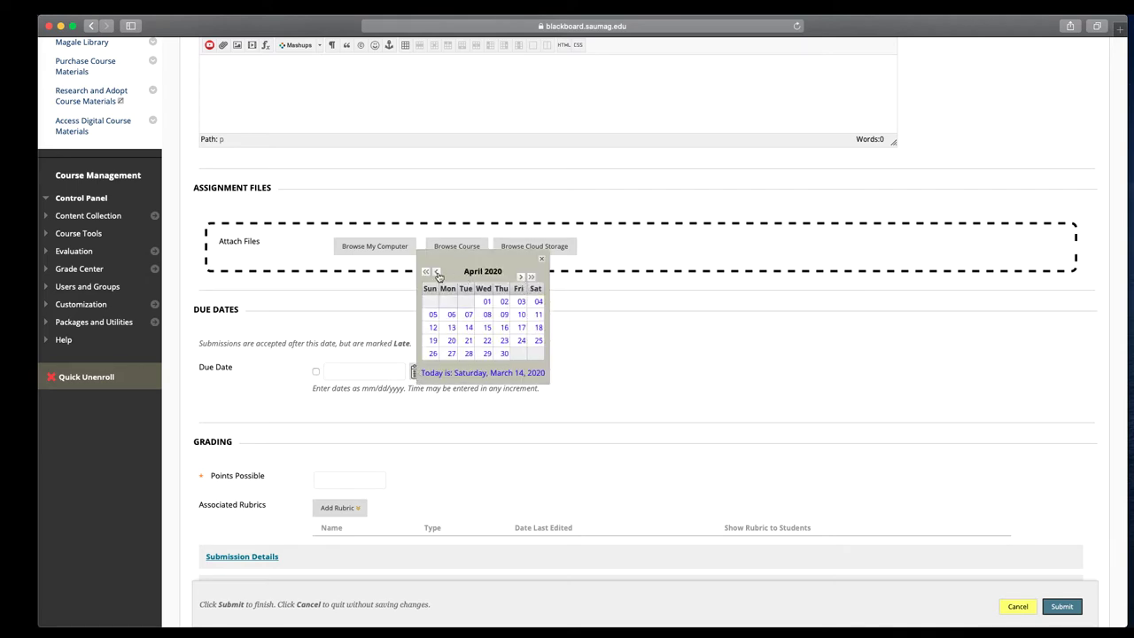
left_click(521, 277)
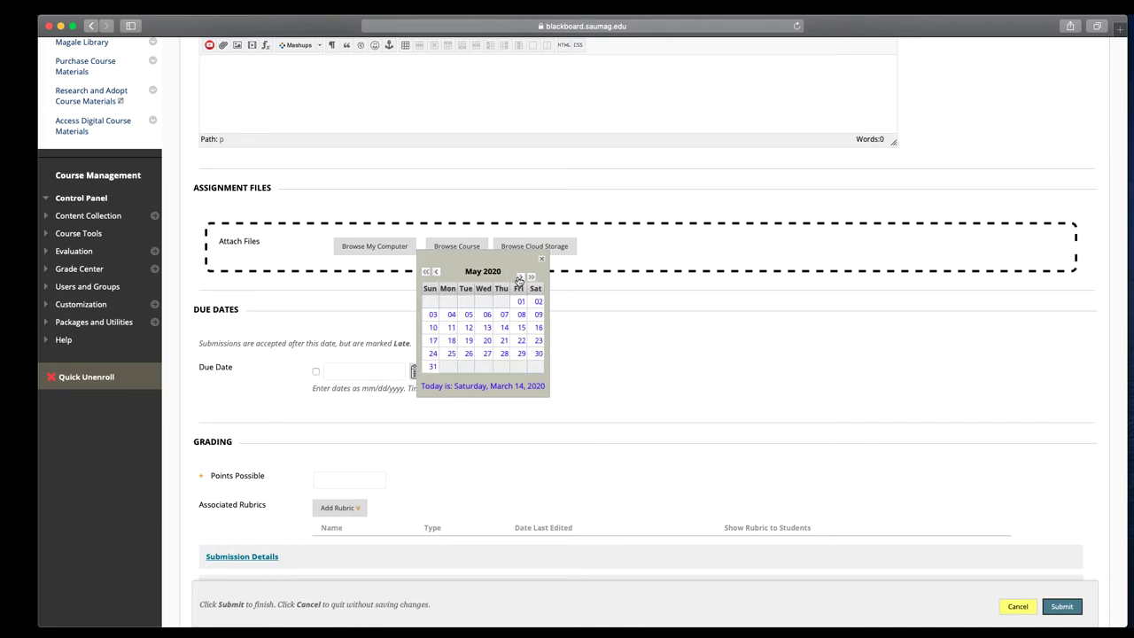
left_click(433, 315)
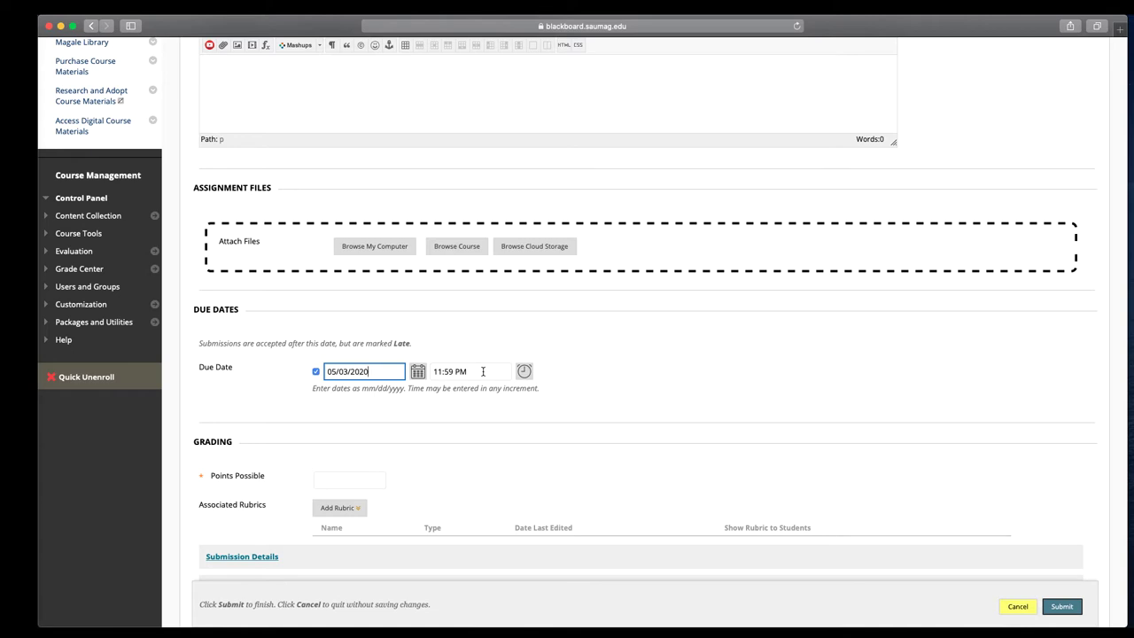
left_click(524, 371)
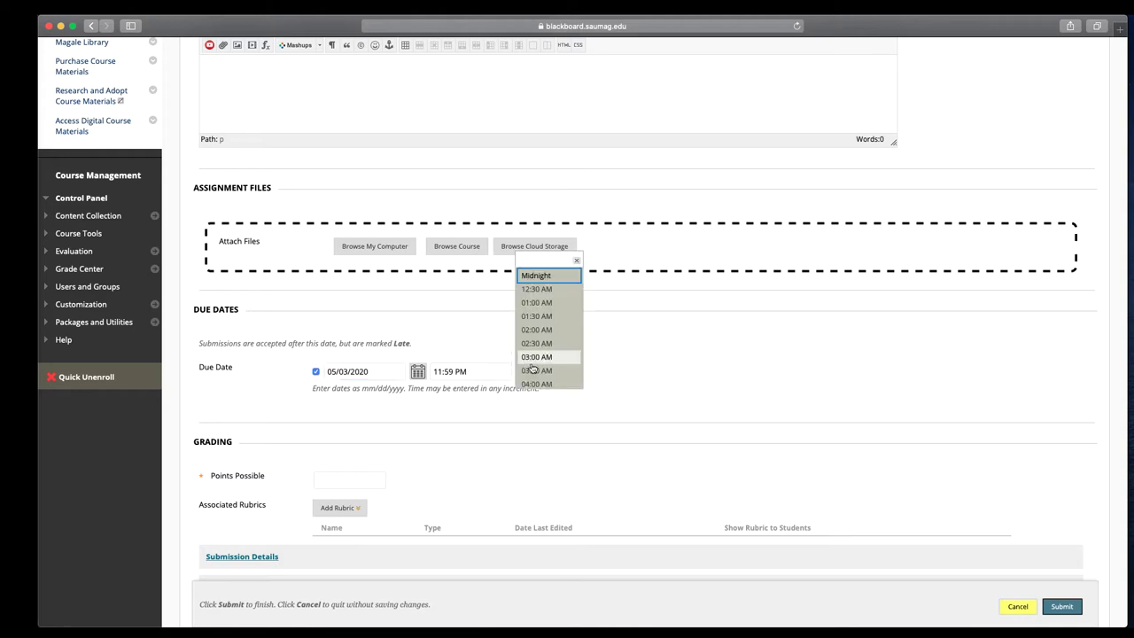
left_click(448, 371)
double_click(450, 371)
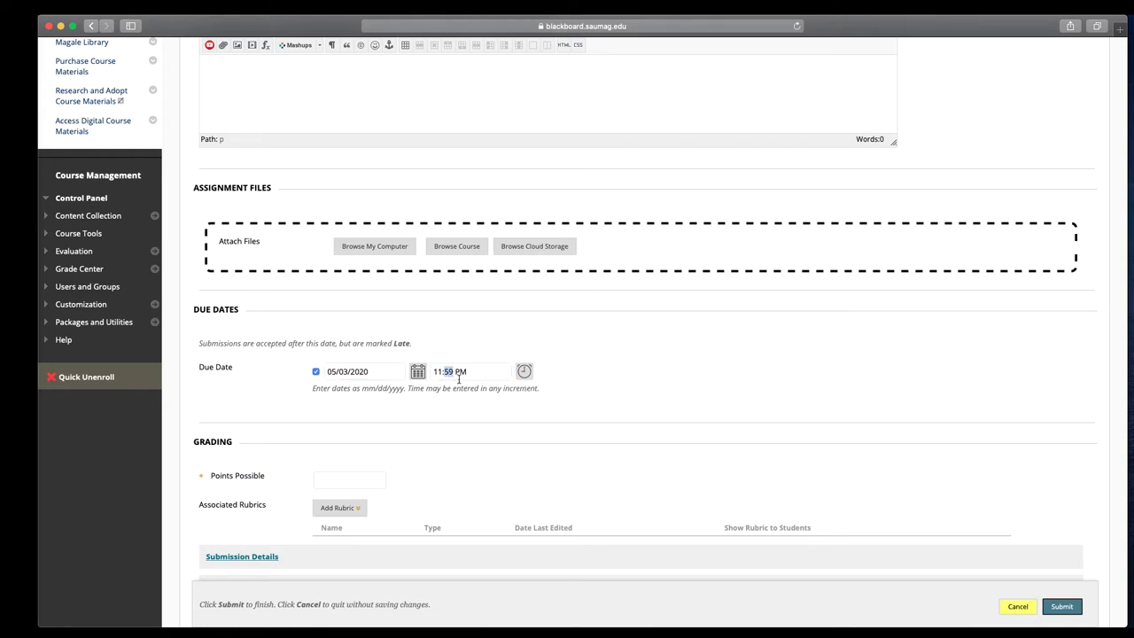
Step: Set the assignment's points possible to 0
scroll(493, 419, "down", 2)
scroll(494, 419, "down", 1)
left_click(361, 375)
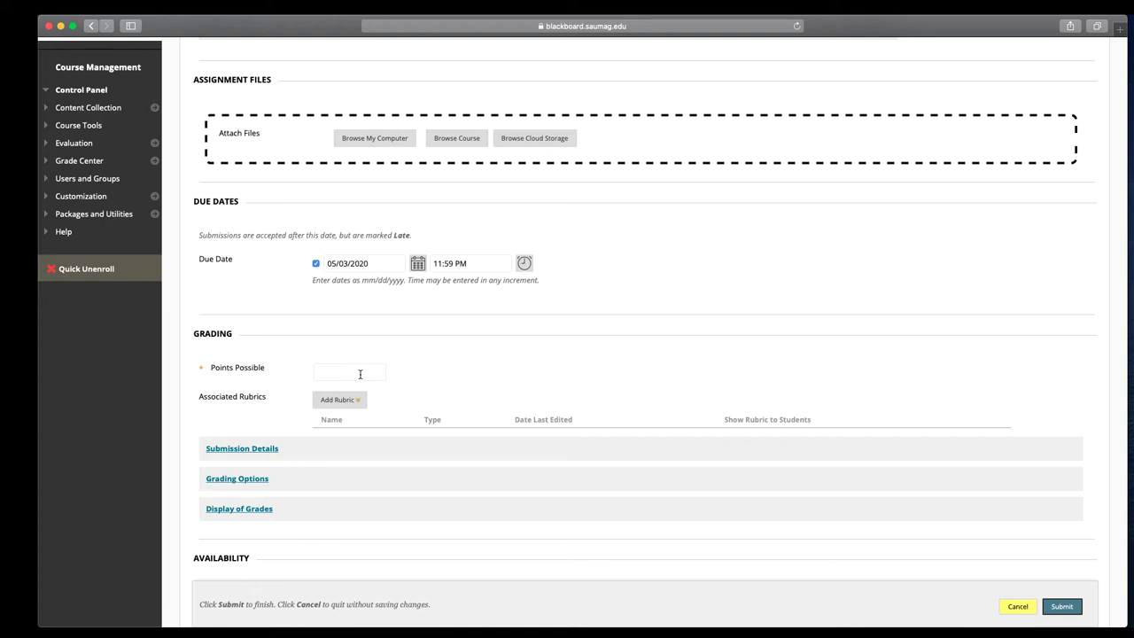
type("0")
left_click(360, 372)
left_click(363, 403)
Step: In the submission details, allow unlimited attempts and score them using the highest grade
scroll(394, 407, "down", 3)
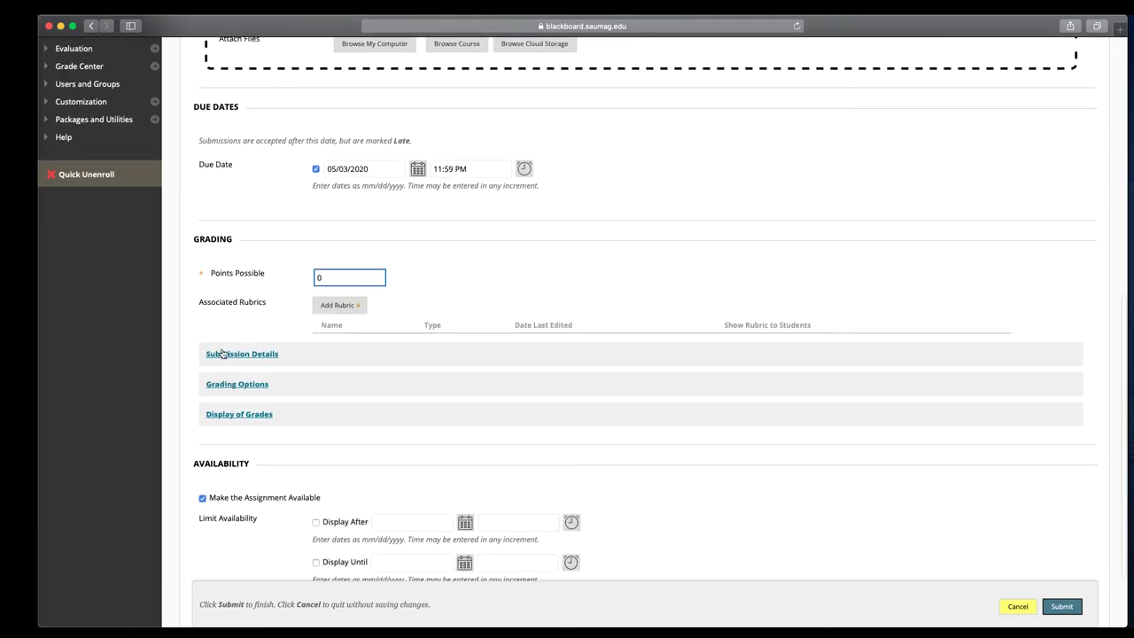
left_click(223, 354)
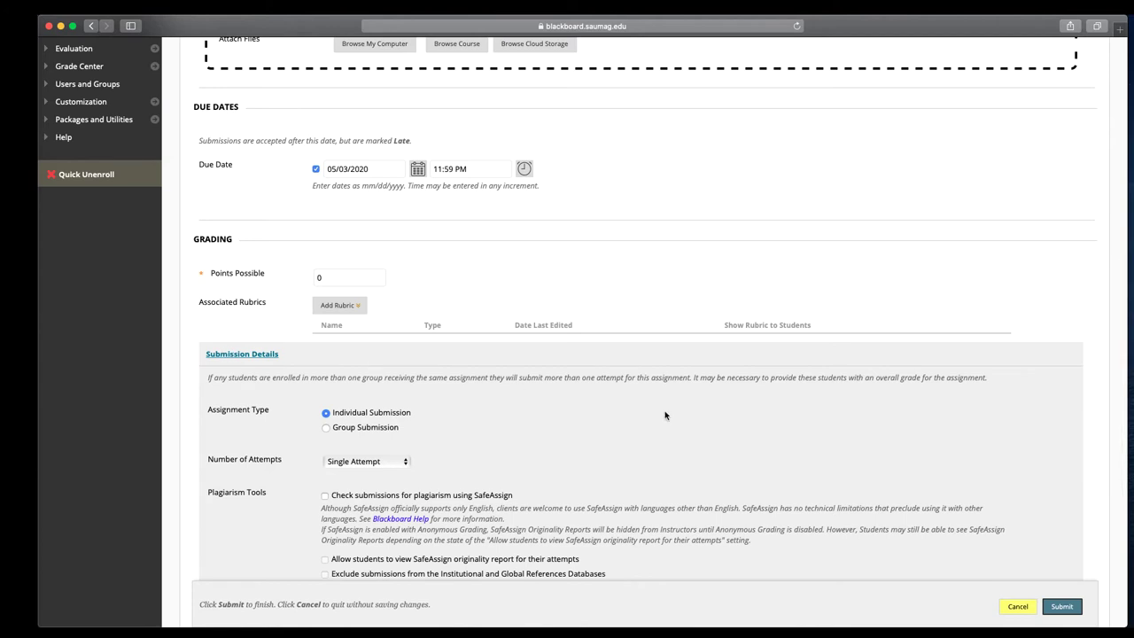
scroll(665, 415, "down", 4)
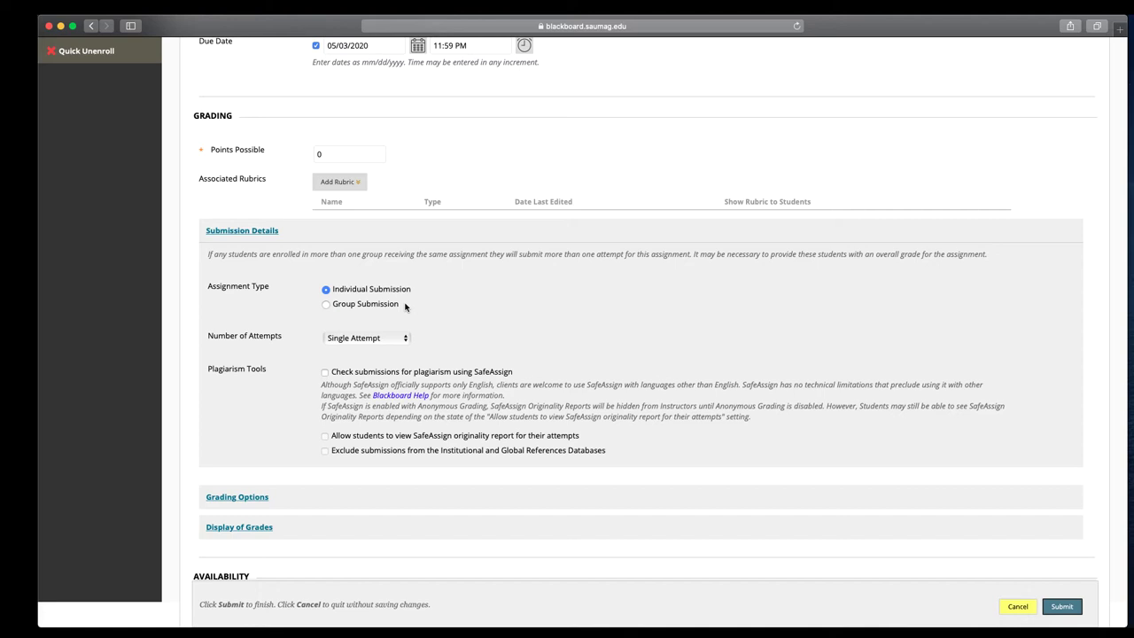
left_click(368, 340)
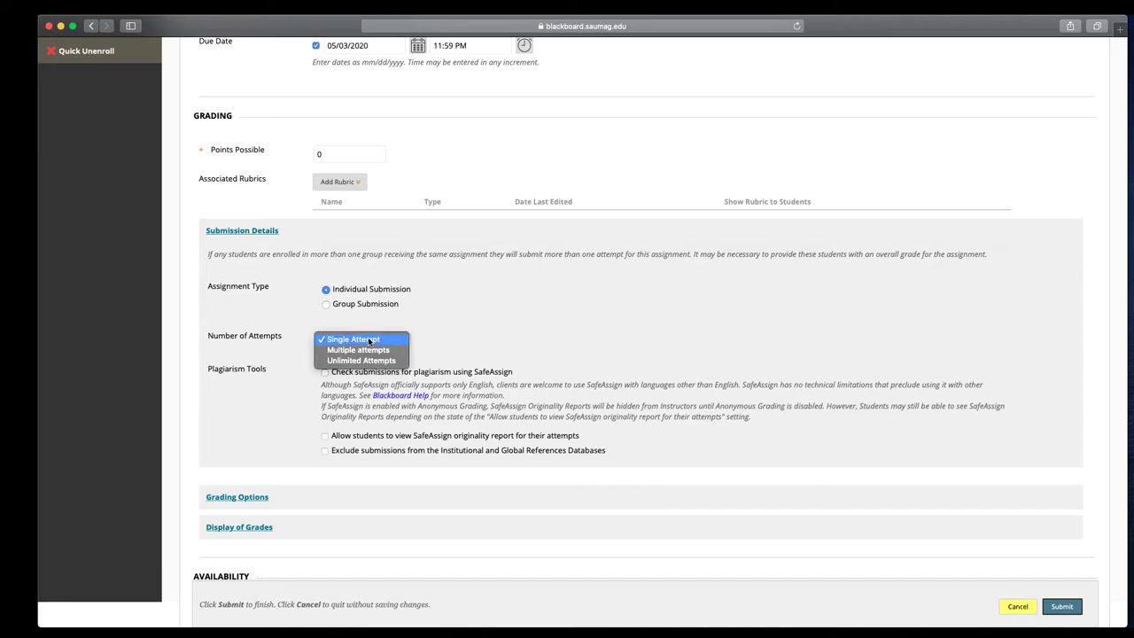
left_click(367, 360)
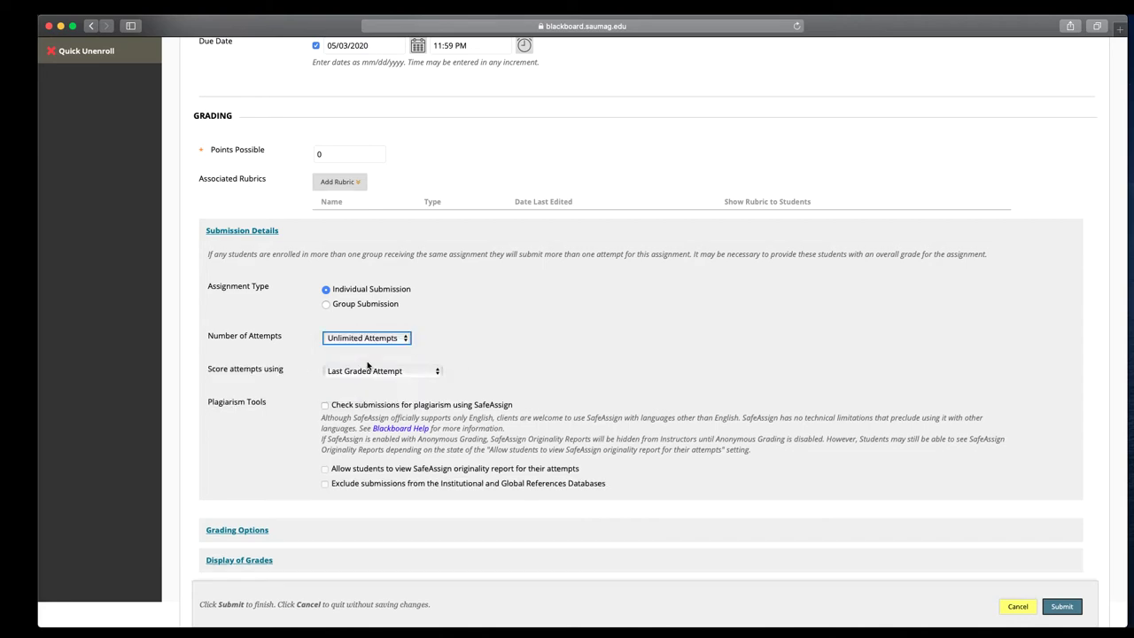
left_click(370, 362)
left_click(387, 339)
left_click(346, 354)
left_click(421, 372)
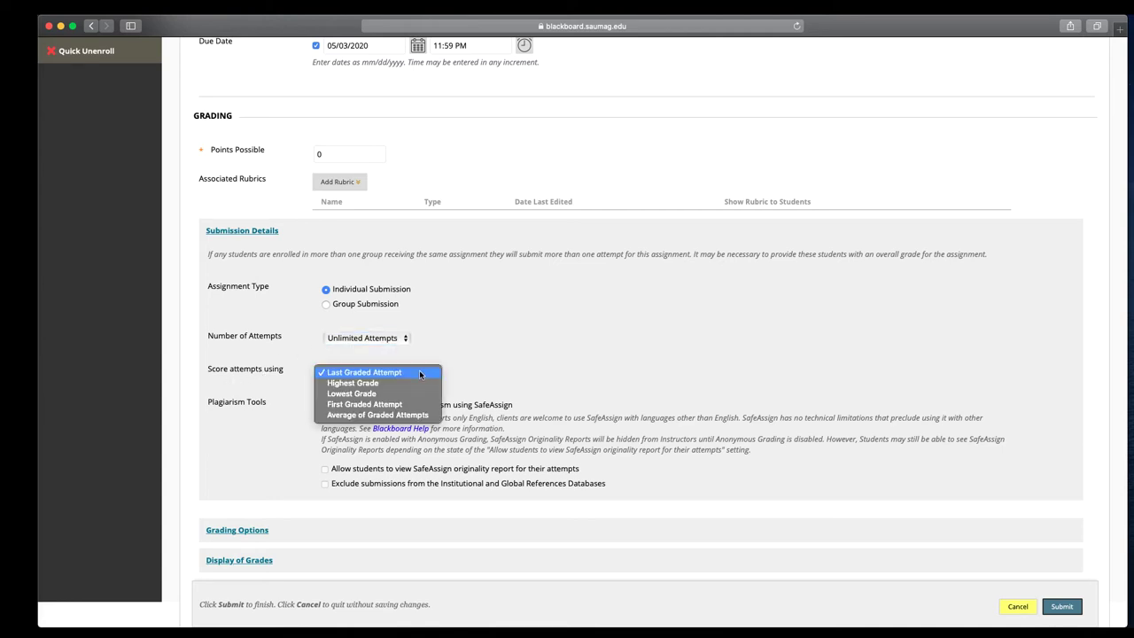
left_click(415, 381)
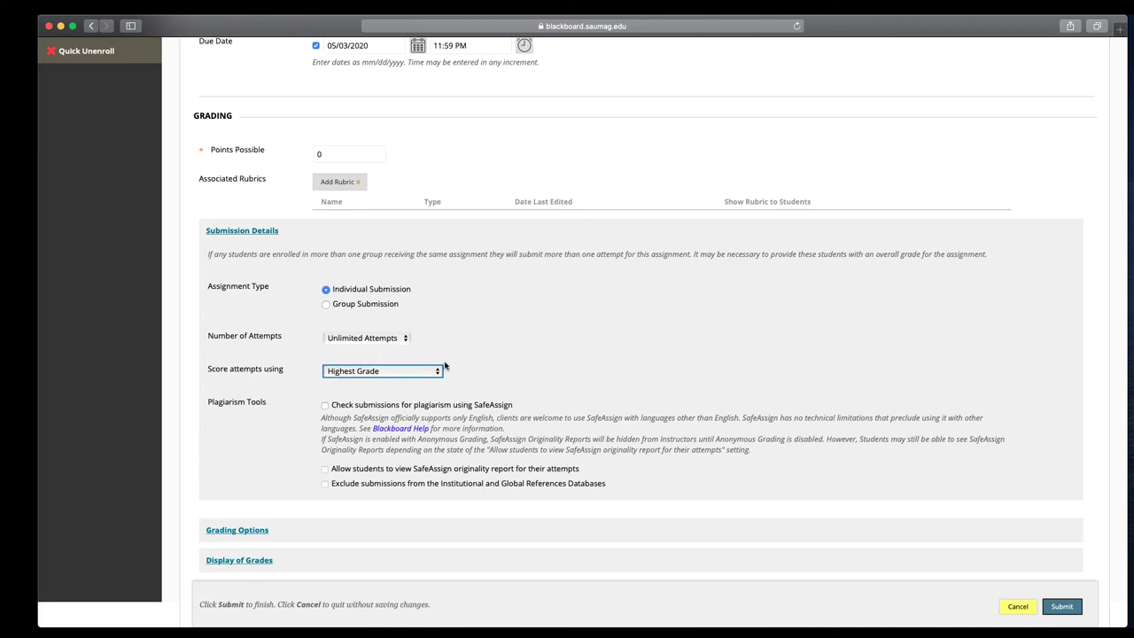
Step: Enable the SafeAssign plagiarism check and allow students to view the originality report for their attempts
scroll(567, 361, "down", 3)
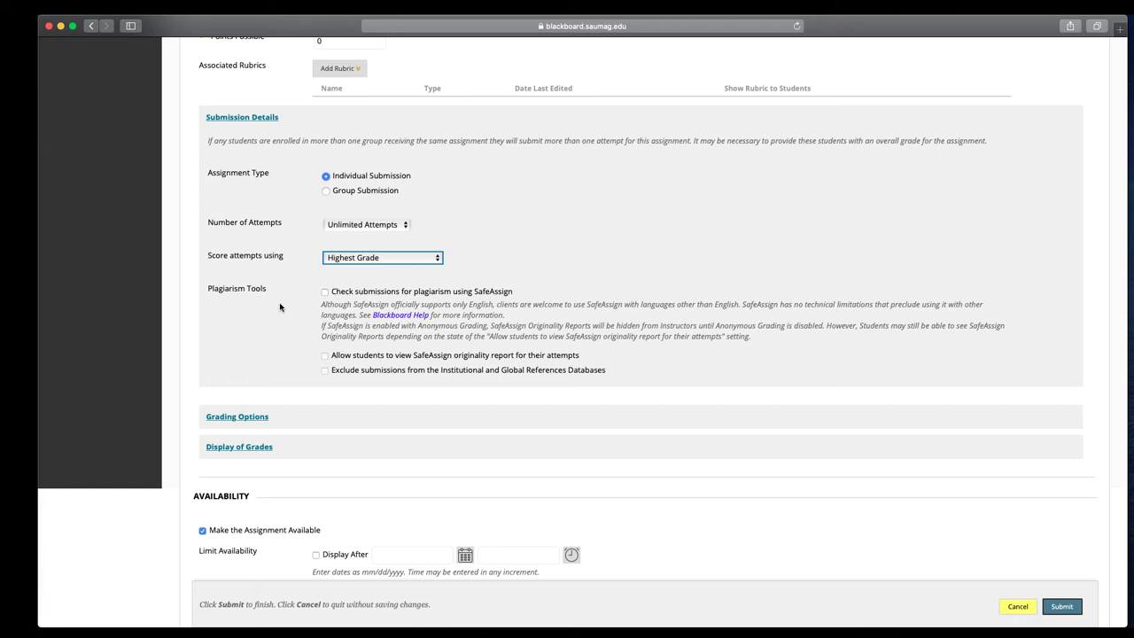
left_click(324, 292)
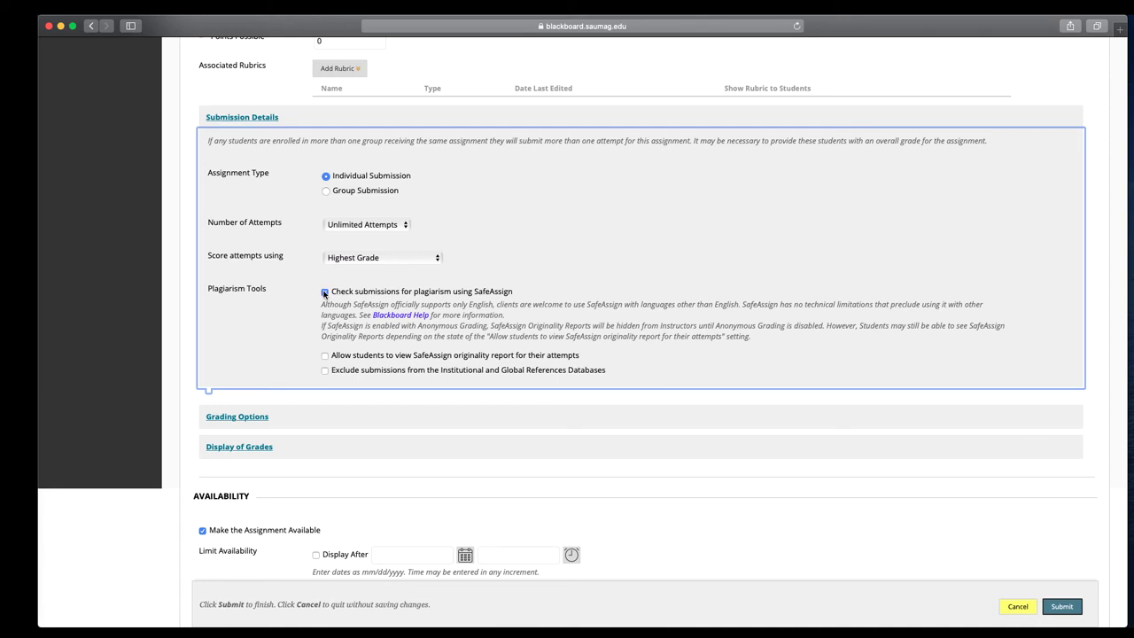
left_click(325, 356)
Step: Expand the grading options and the display of grades, and examine the settings and primary display formats
left_click(259, 416)
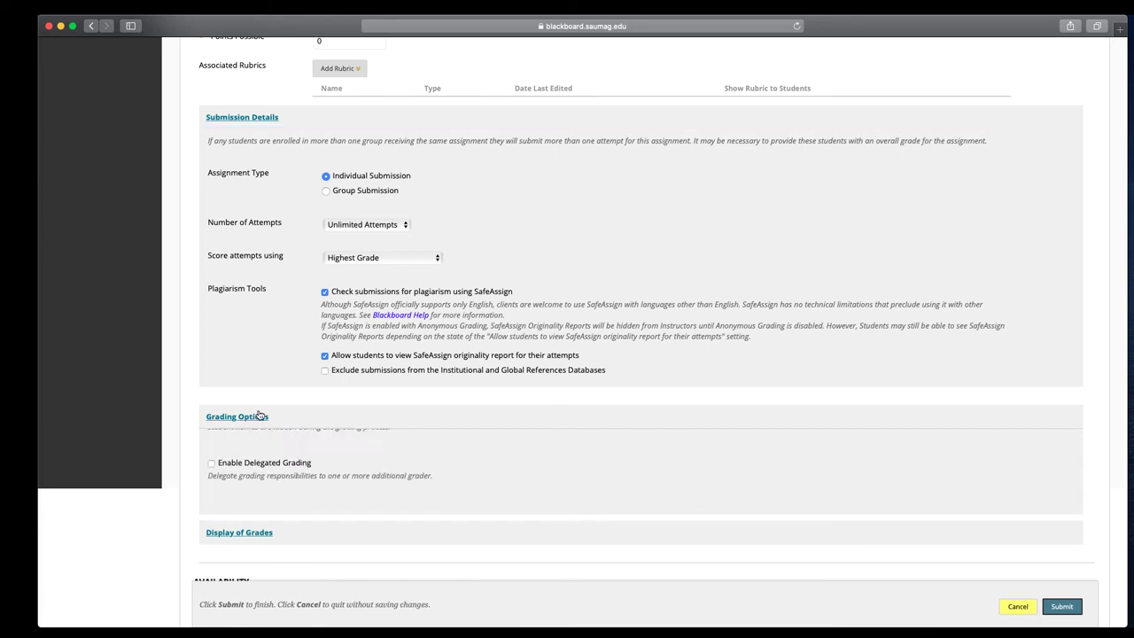
scroll(258, 415, "down", 2)
scroll(257, 416, "down", 1)
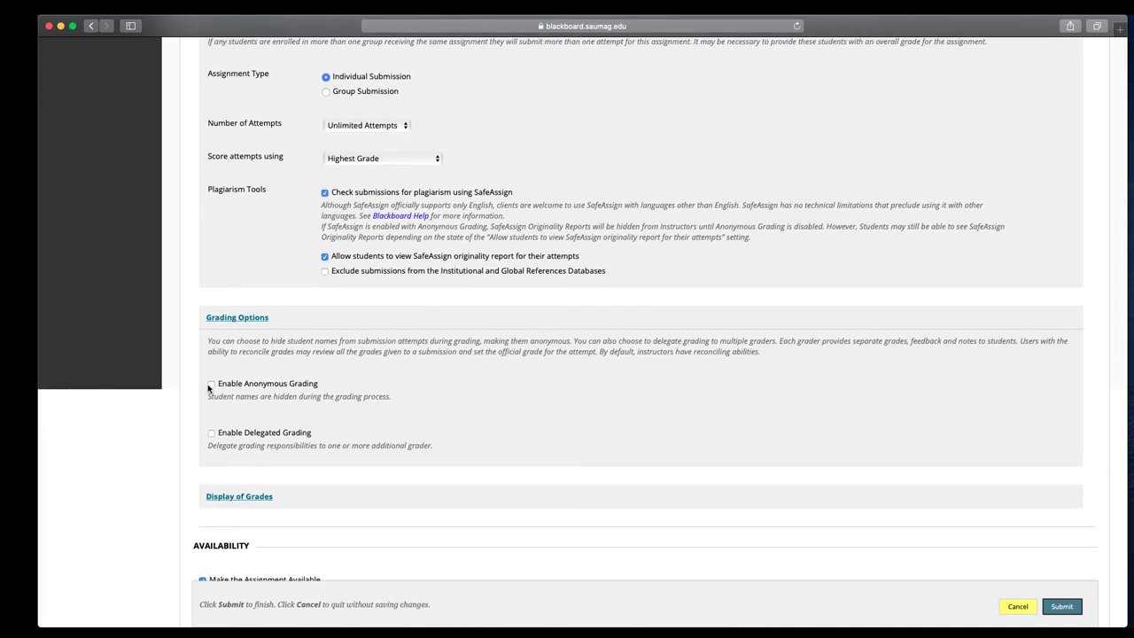
scroll(220, 385, "down", 2)
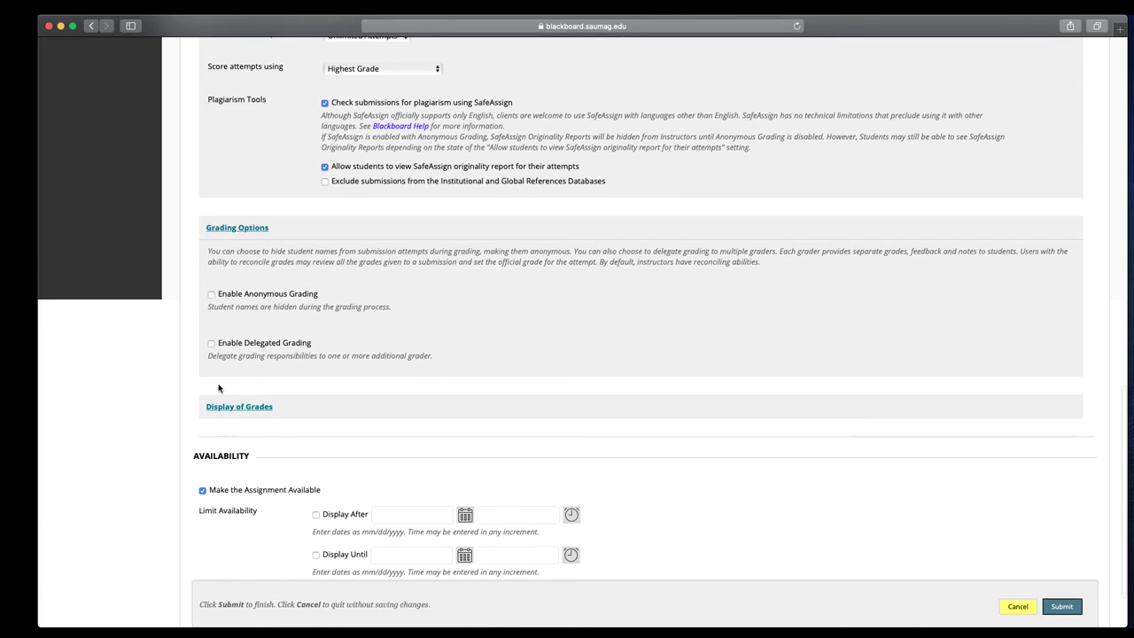
left_click(235, 404)
scroll(235, 401, "down", 3)
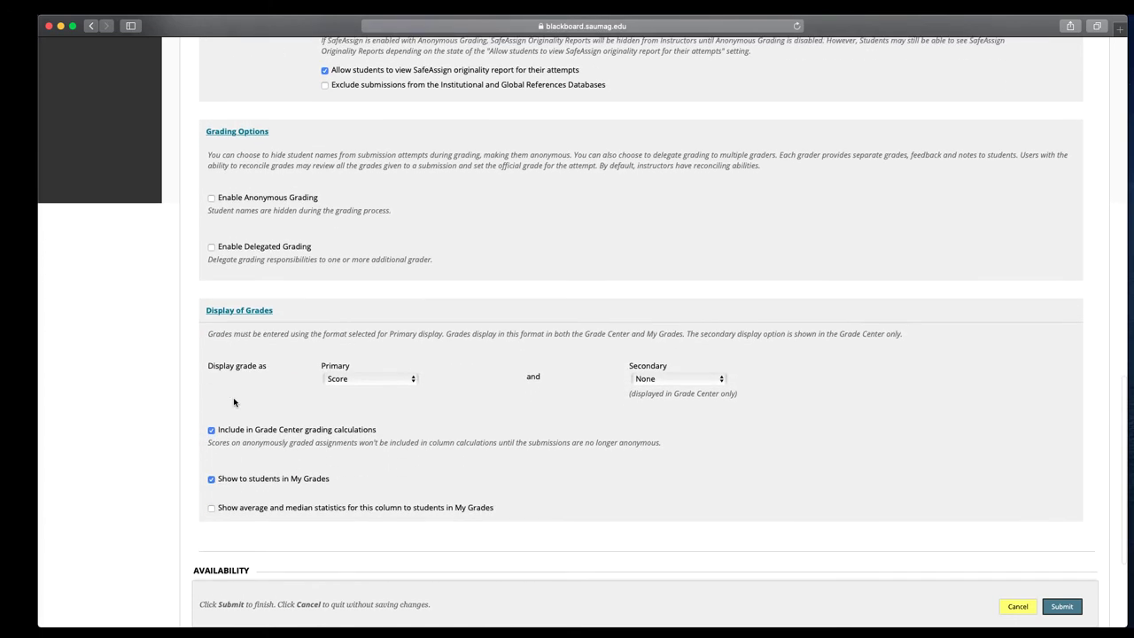
left_click(397, 368)
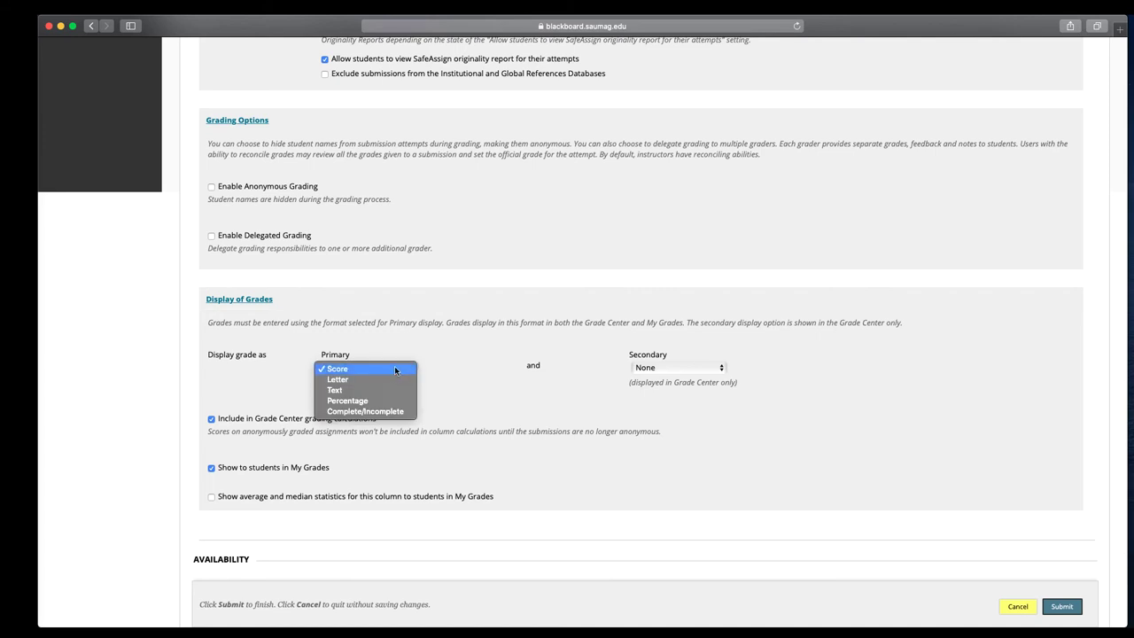
left_click(483, 359)
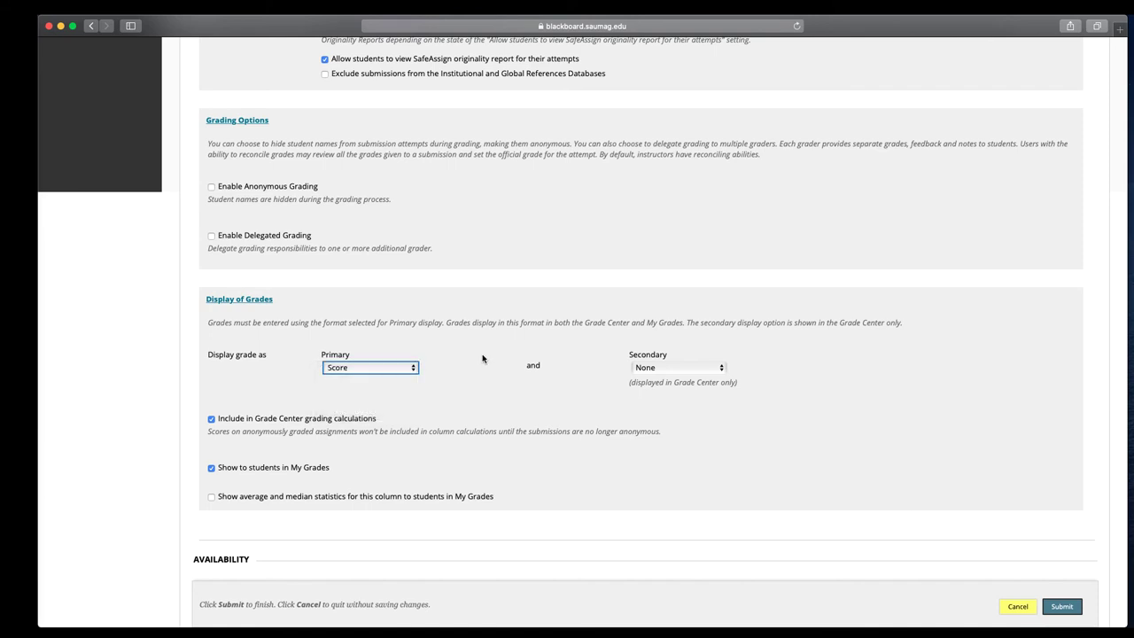
scroll(397, 401, "down", 2)
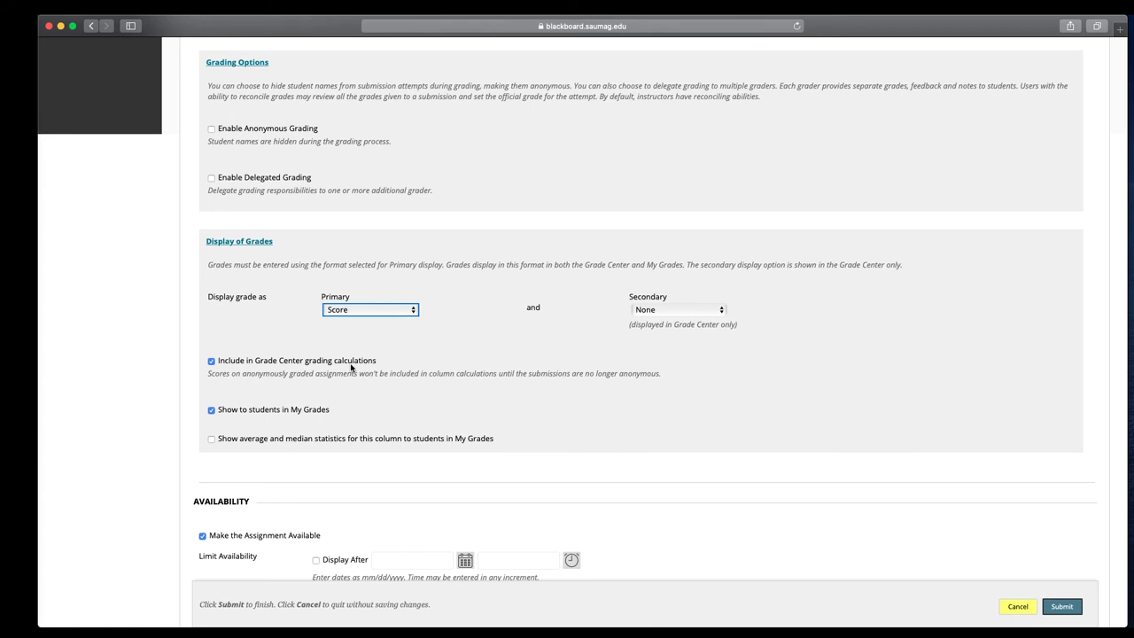
scroll(337, 413, "down", 1)
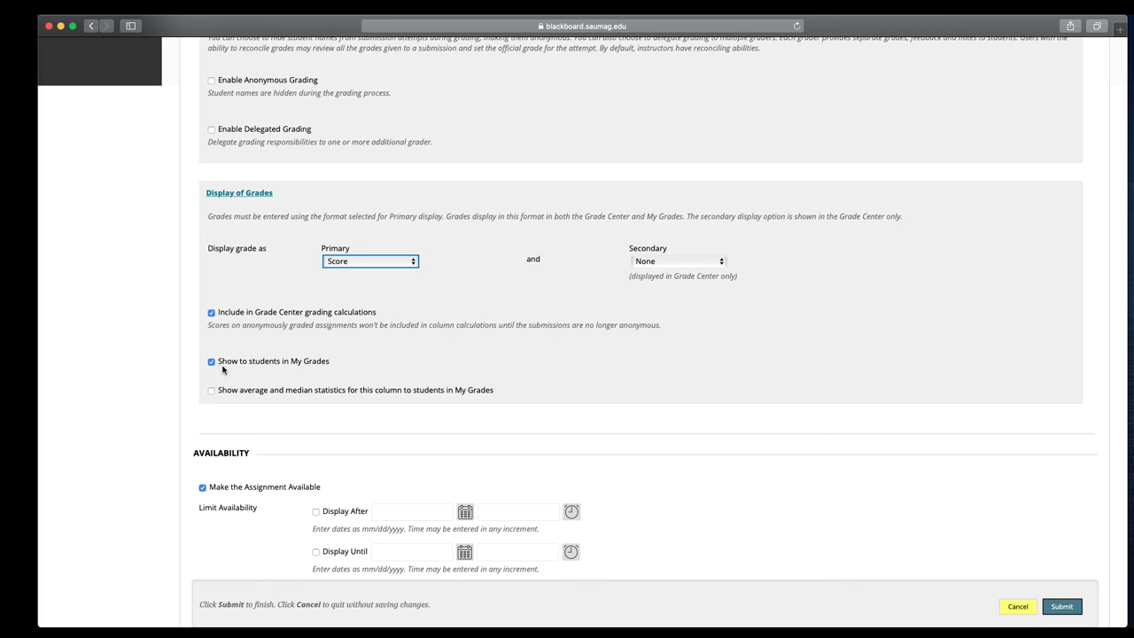
Step: Enable tracking of the number of views and submit the assignment
scroll(298, 367, "down", 2)
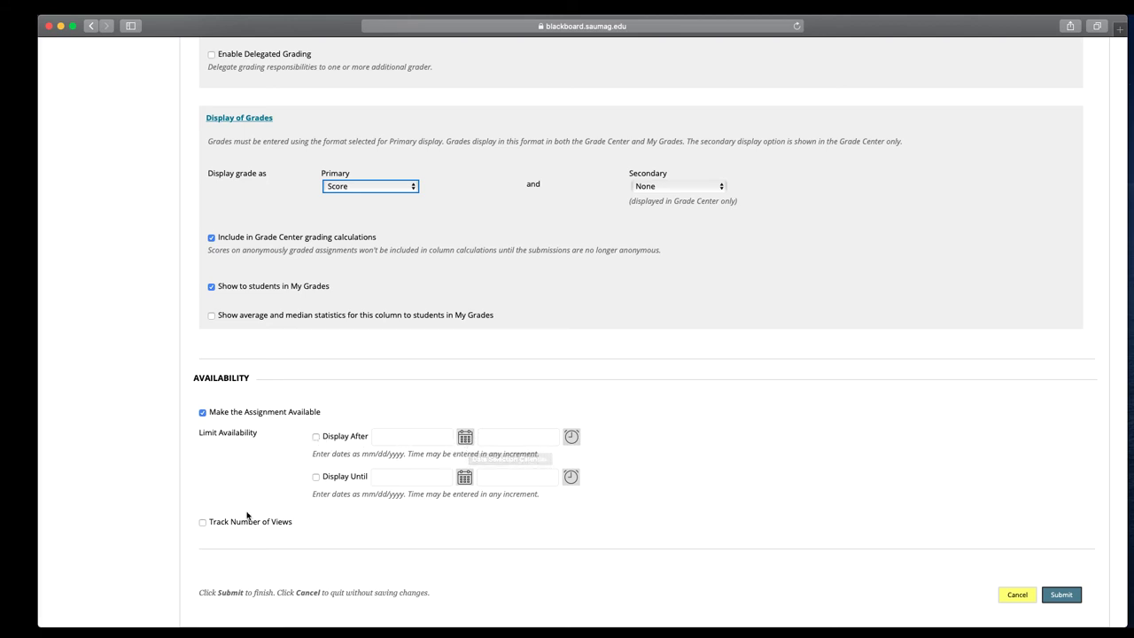
left_click(202, 521)
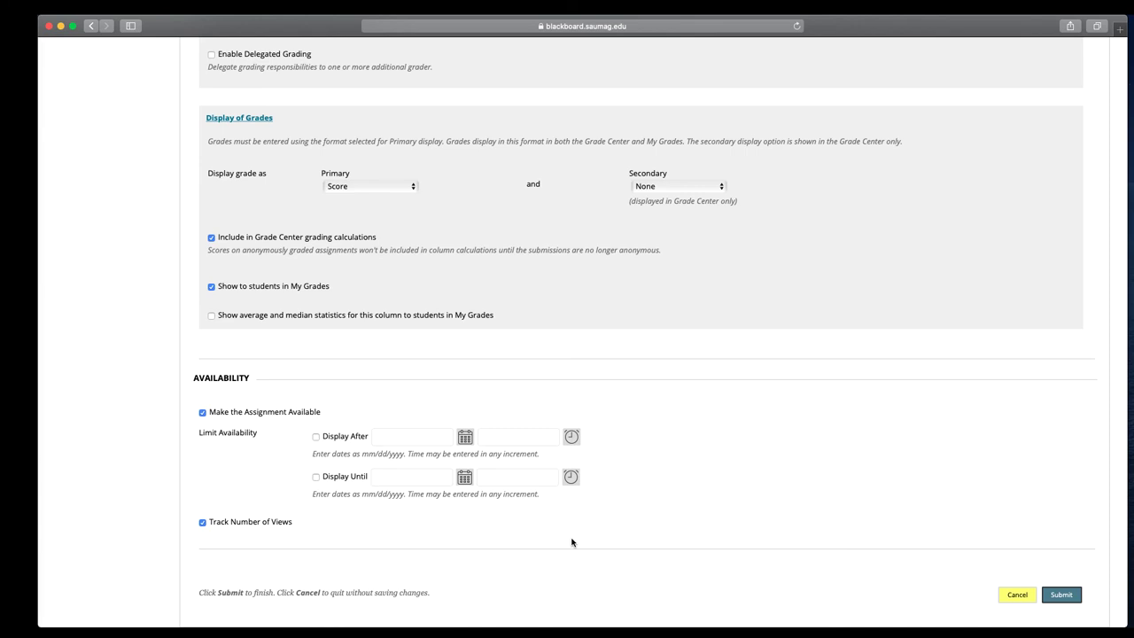
left_click(1069, 595)
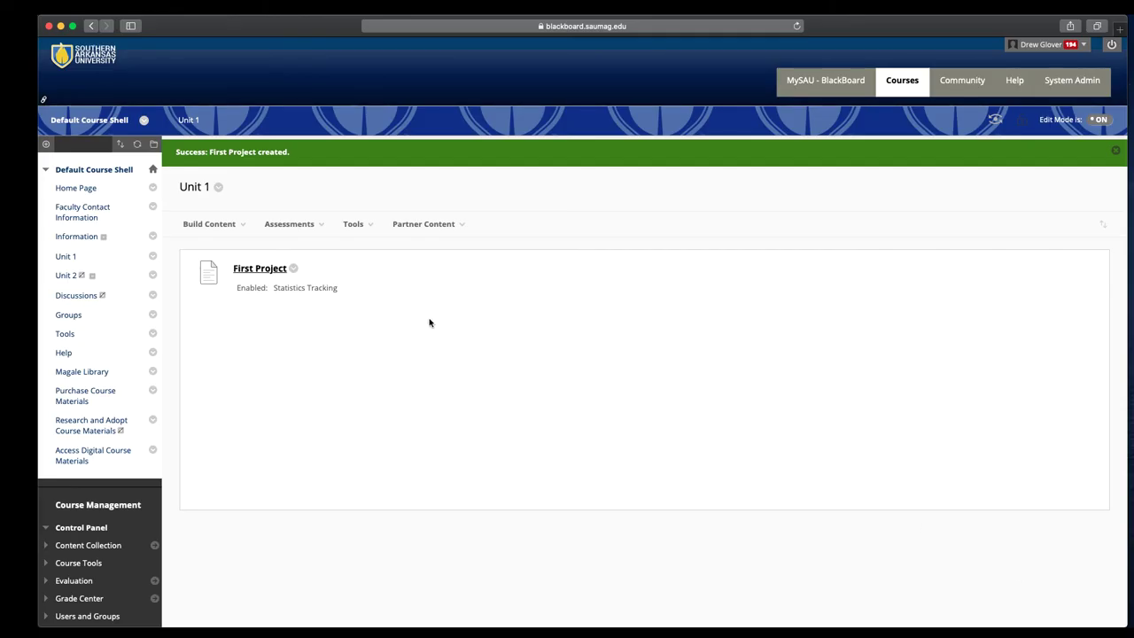
Step: Open the submission preview of the First Project assignment and examine its SafeAssign agreement and file attachment options
left_click(263, 270)
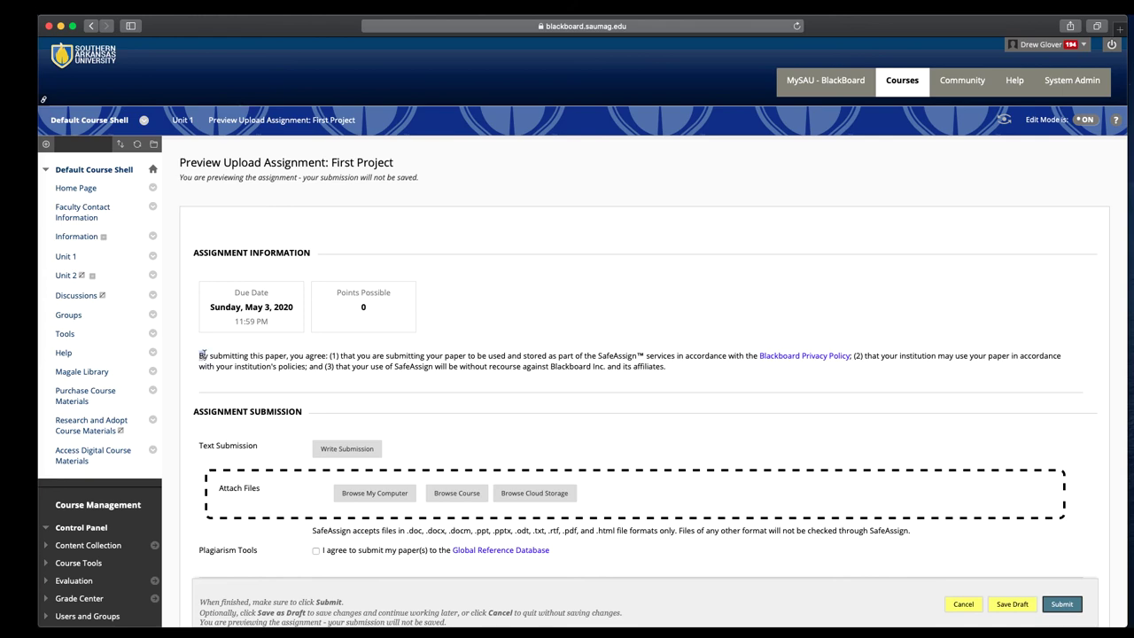
left_click_drag(202, 354, 680, 372)
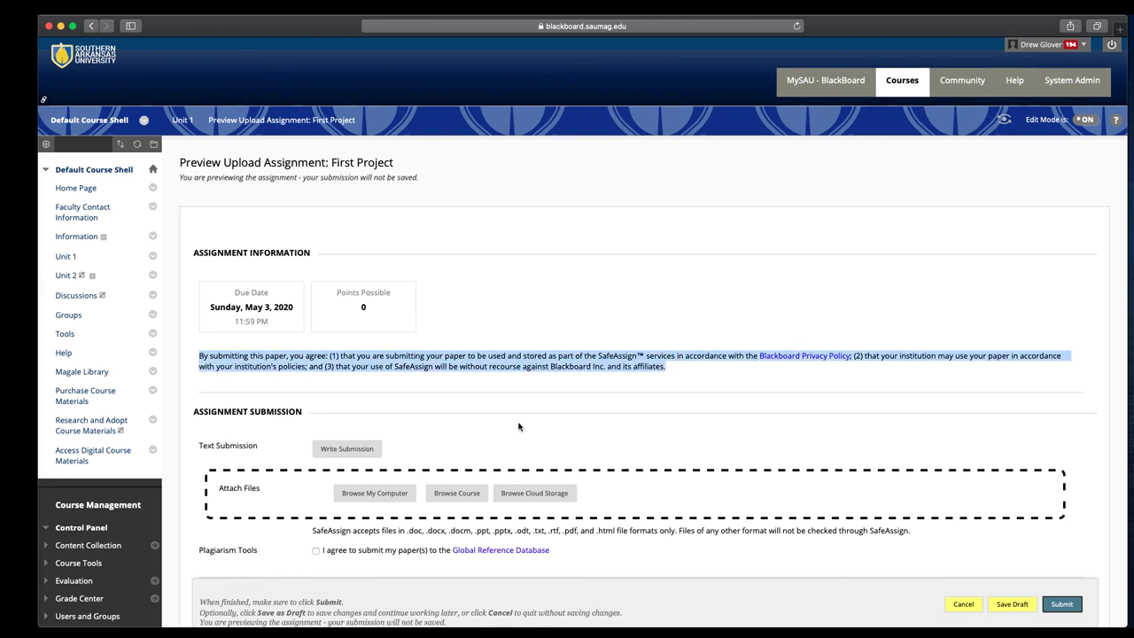
scroll(518, 426, "down", 5)
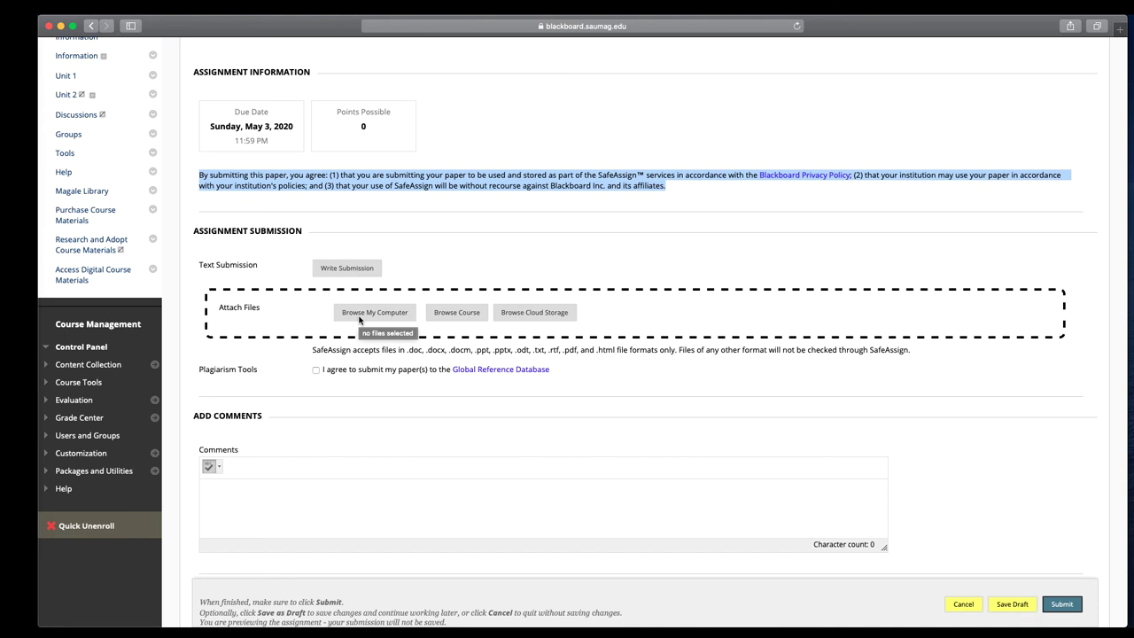
Step: Agree to submit papers to the Global Reference Database, look over the comments section and cancel the preview submission
left_click(315, 371)
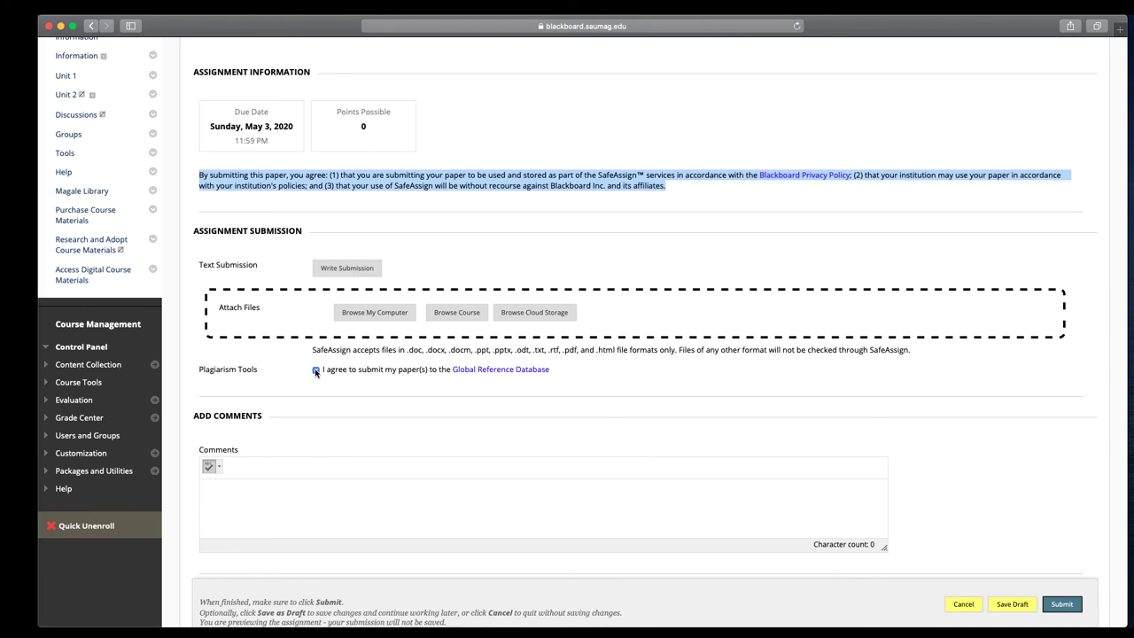
scroll(359, 439, "down", 2)
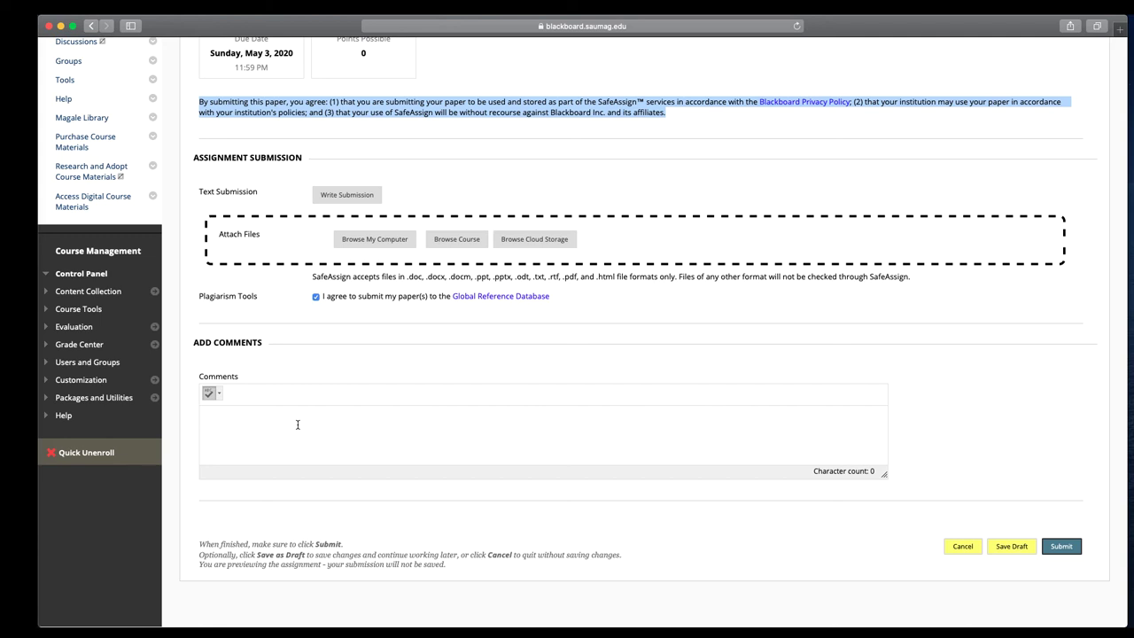
left_click(971, 549)
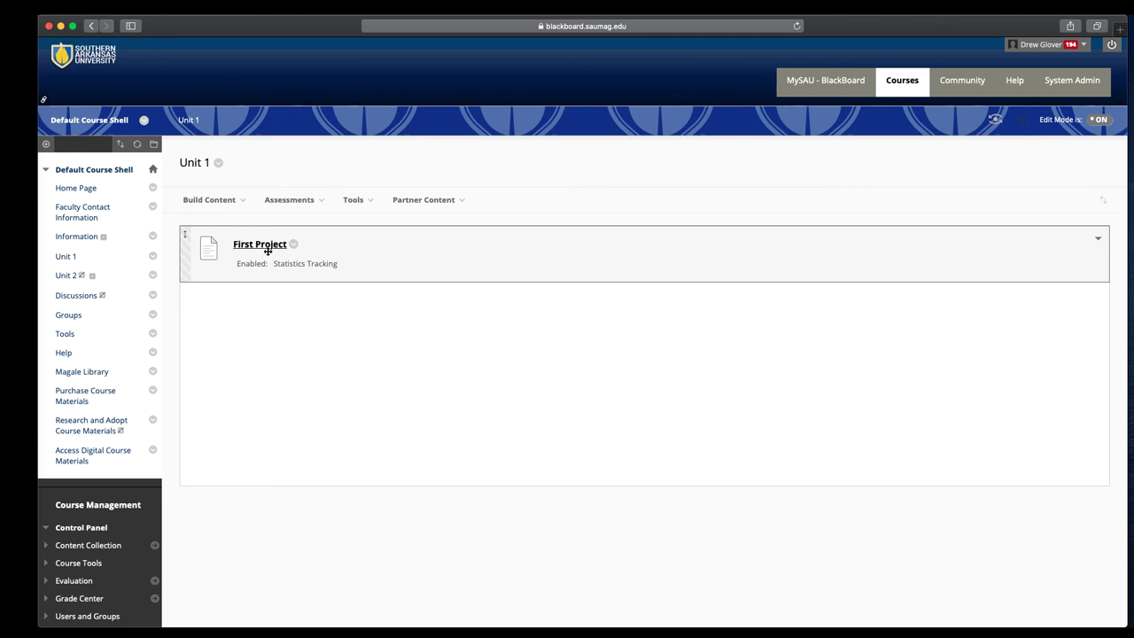
Step: Show the actions available for the First Project assignment in Unit 1 and examine them
left_click(294, 245)
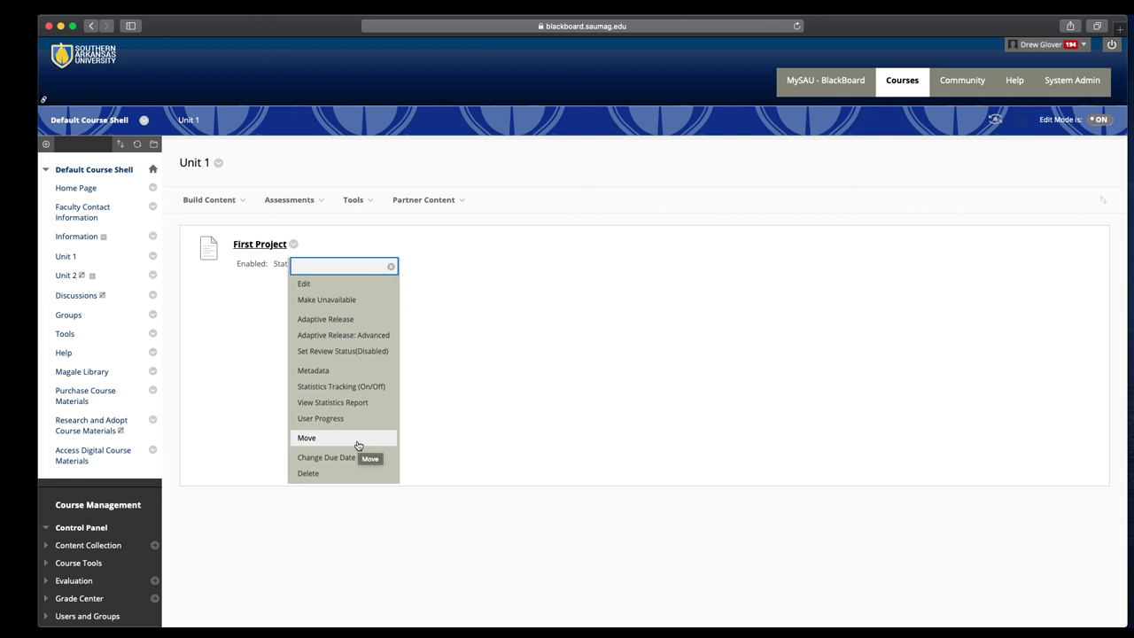
left_click(906, 14)
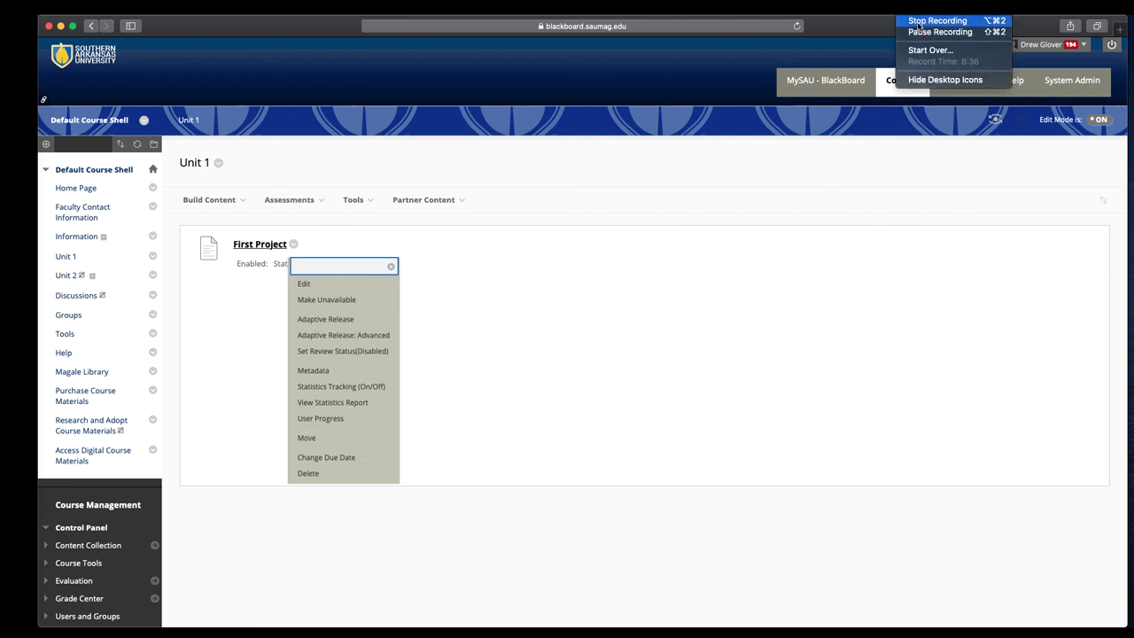